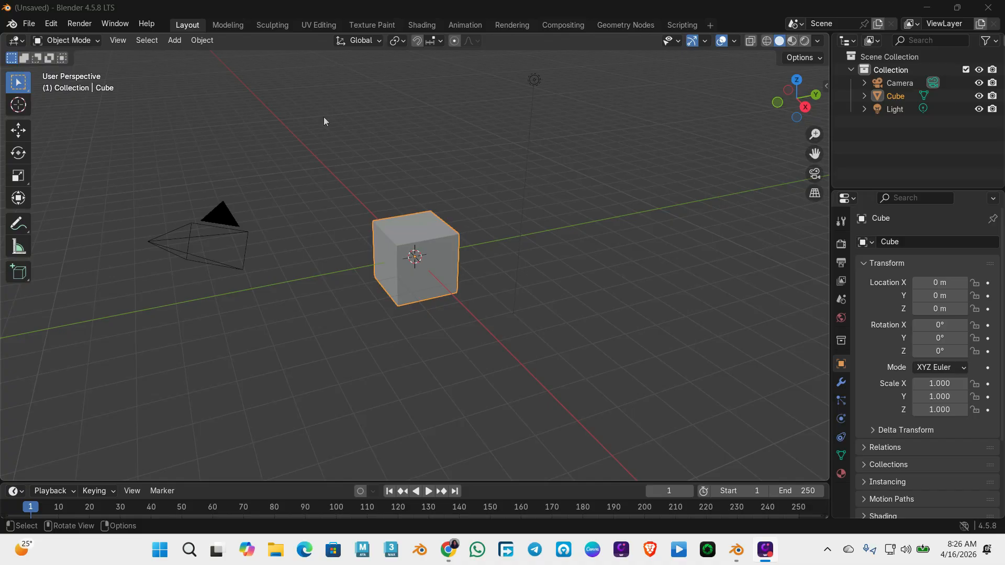
Import export.ply from the Desktop folder using Blender's built-in Stanford PLY importer
{"action": "left_click", "coordinate": [28, 24]}
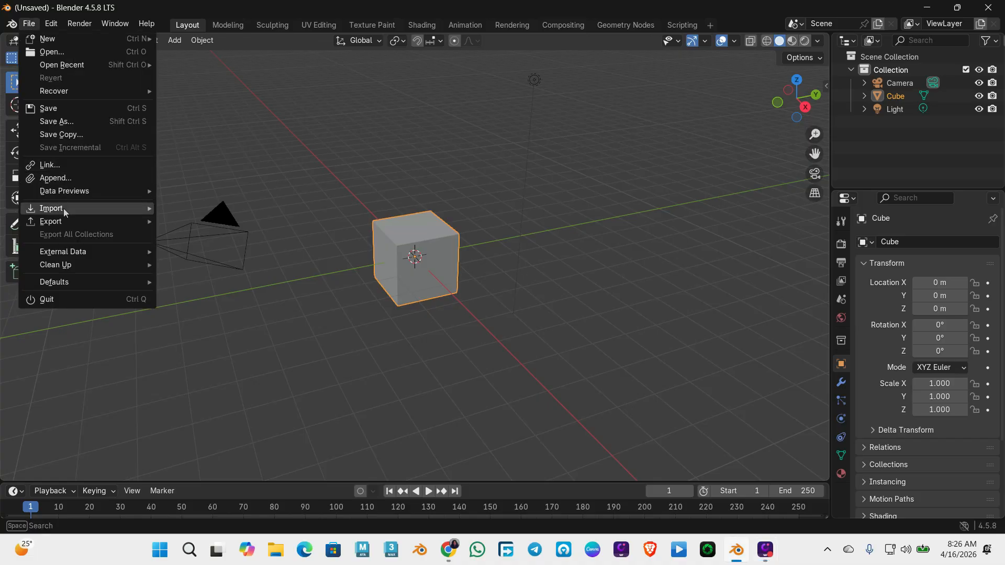
{"action": "mouse_move", "coordinate": [63, 208]}
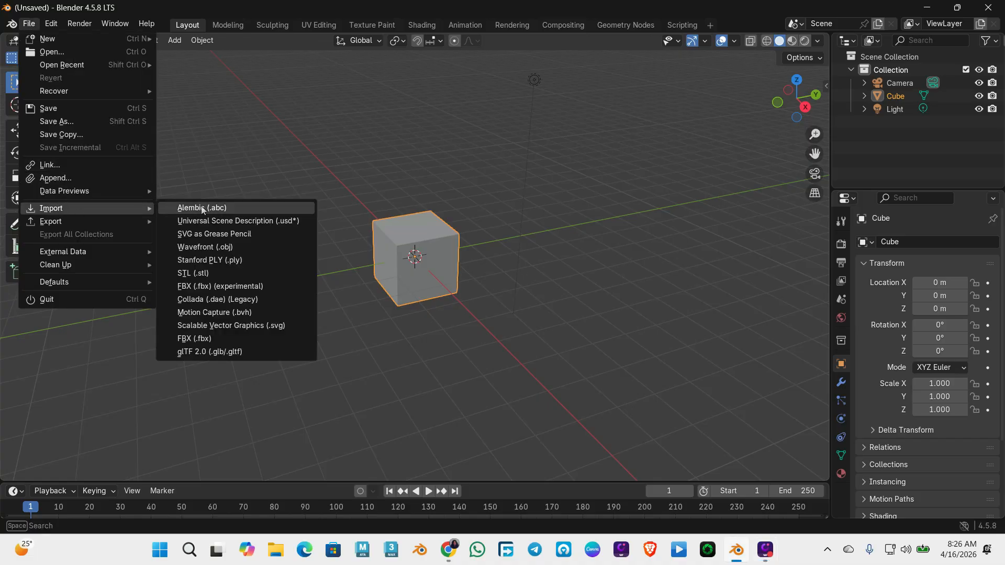
{"action": "left_click", "coordinate": [222, 262]}
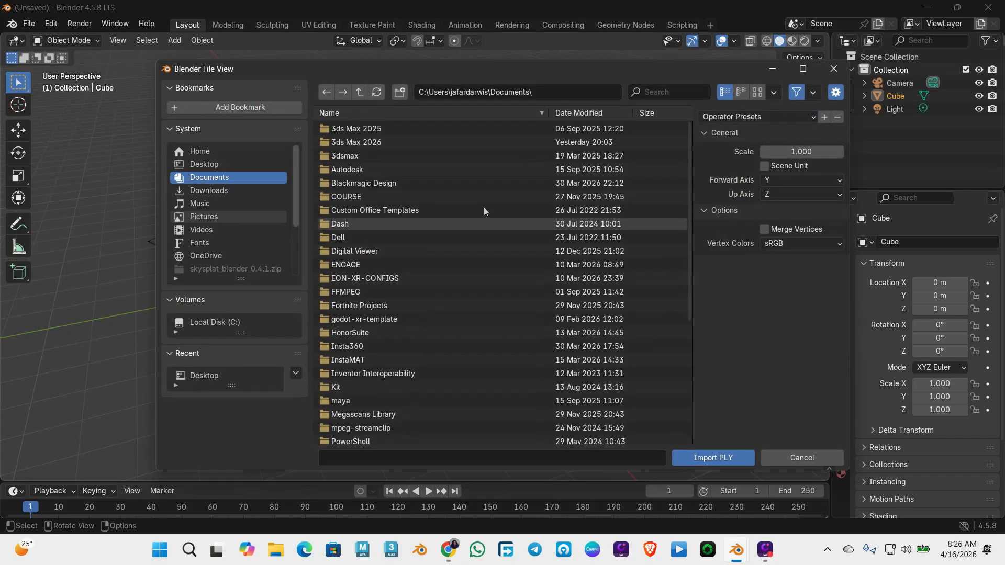
{"action": "left_click", "coordinate": [206, 162]}
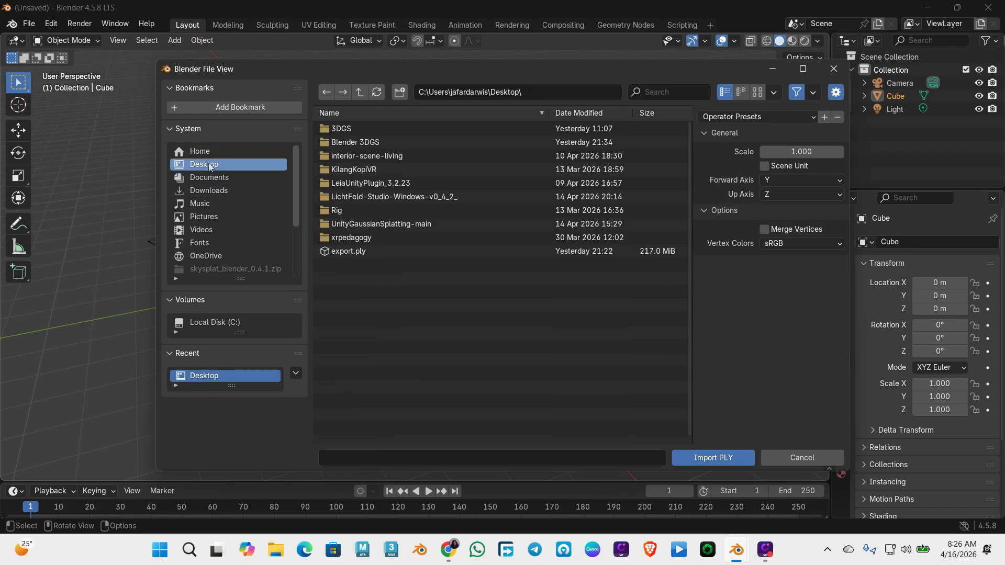
{"action": "left_click", "coordinate": [350, 251]}
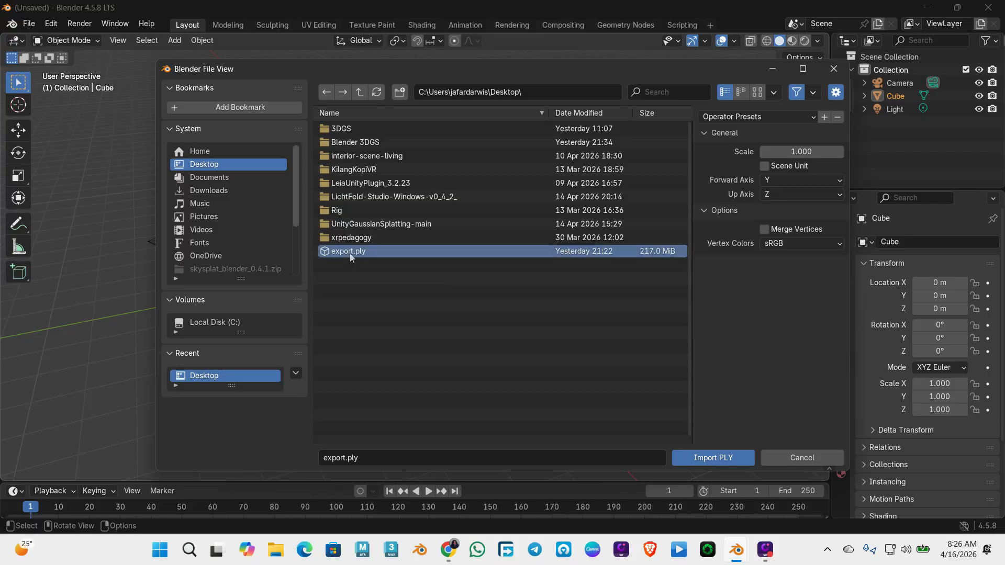
{"action": "left_click", "coordinate": [712, 460]}
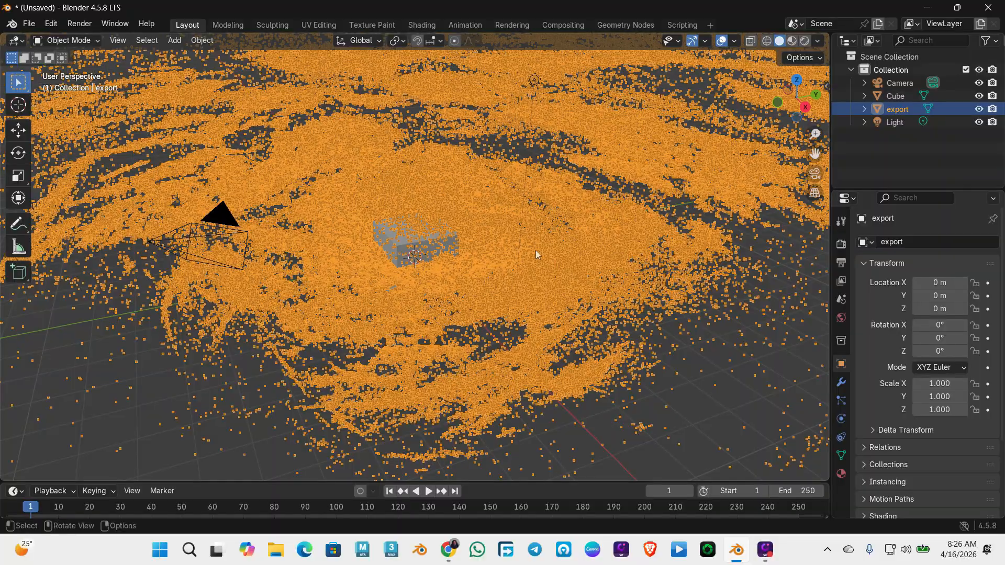
{"action": "middle_click_drag", "start_coordinate": [544, 306], "coordinate": [552, 286]}
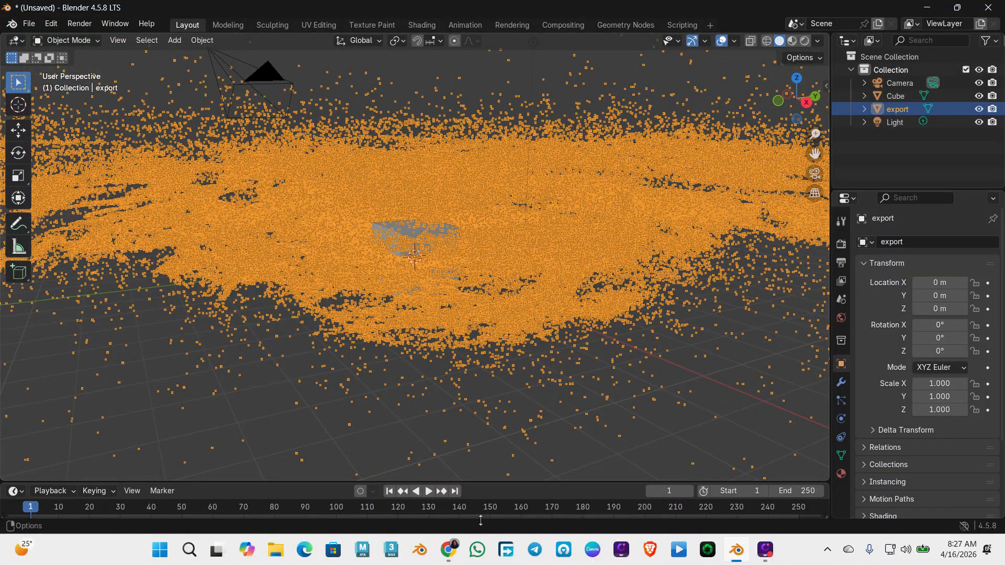
Switch to Chrome and download 3dgs_render_by_kiri_engine_4.1.5.zip from the 3DGS Render 4.1.5 release page using Free Download Manager
{"action": "left_click", "coordinate": [454, 550]}
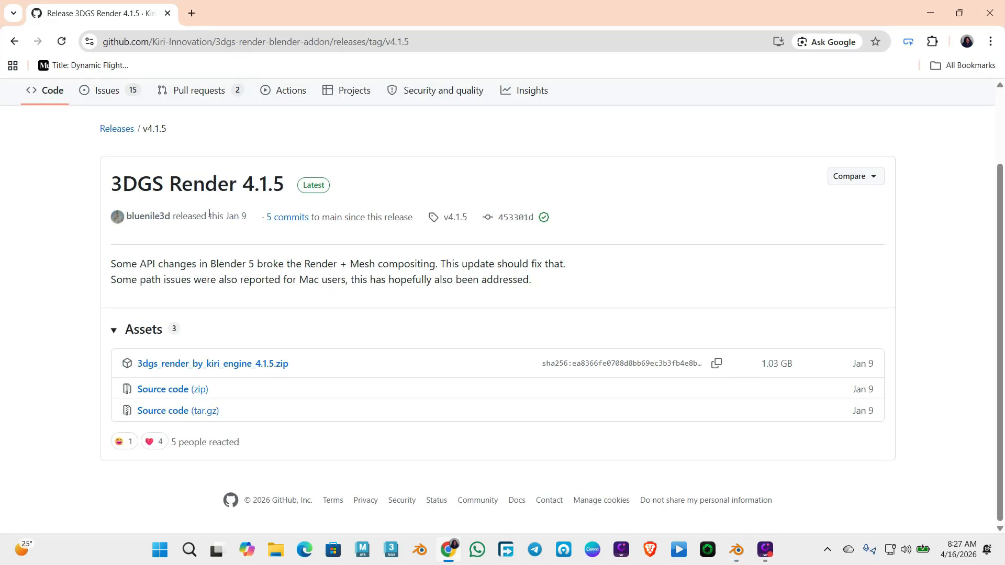
{"action": "scroll", "coordinate": [209, 214], "scroll_direction": "up", "scroll_amount": 2}
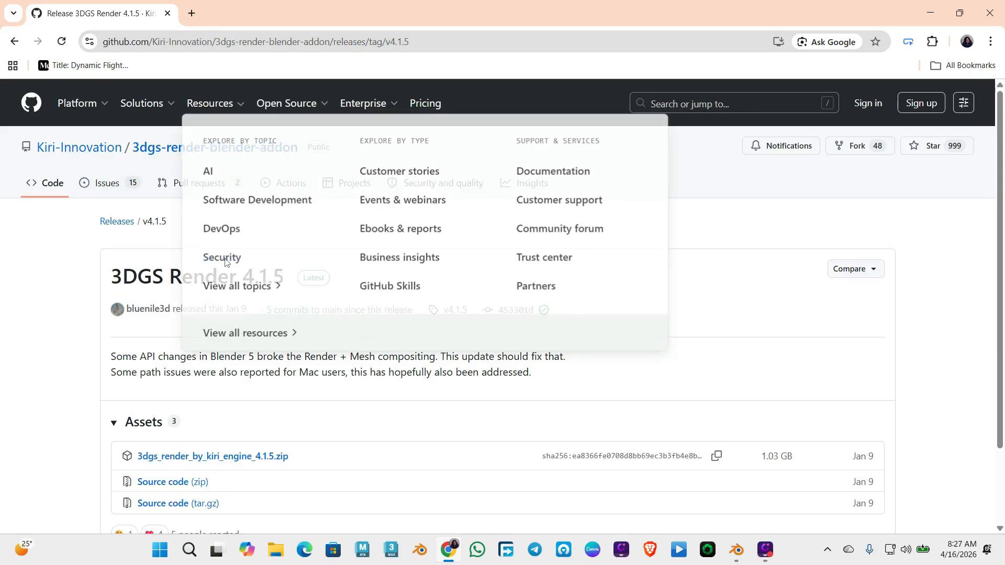
{"action": "scroll", "coordinate": [250, 370], "scroll_direction": "down", "scroll_amount": 1}
{"action": "scroll", "coordinate": [250, 370], "scroll_direction": "down", "scroll_amount": 2}
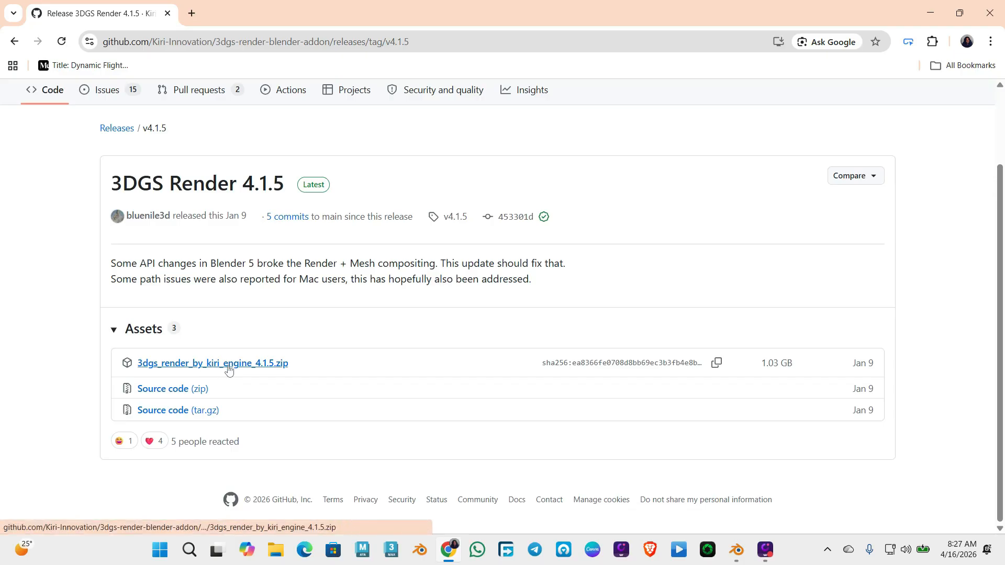
{"action": "left_click", "coordinate": [212, 364]}
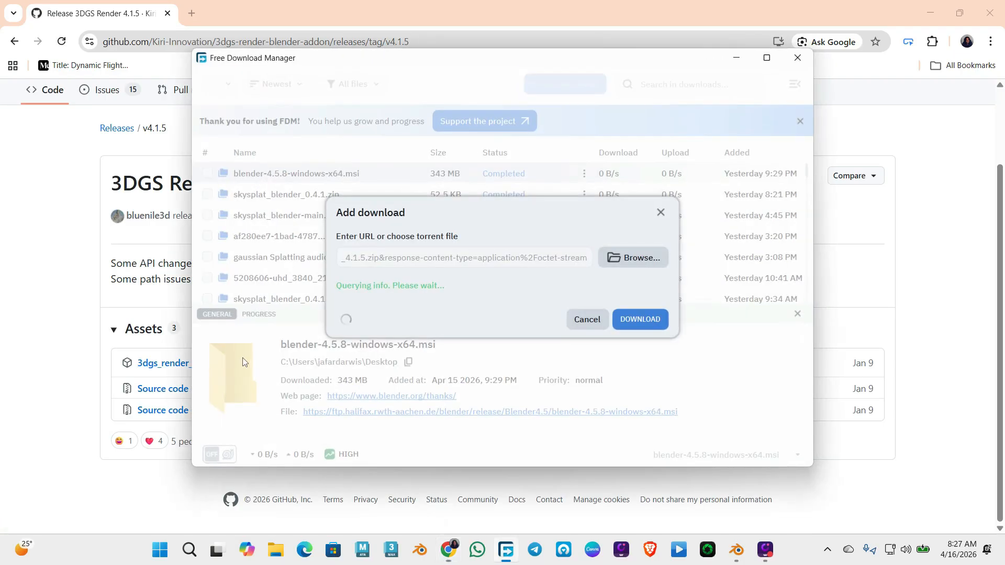
{"action": "left_click", "coordinate": [641, 336]}
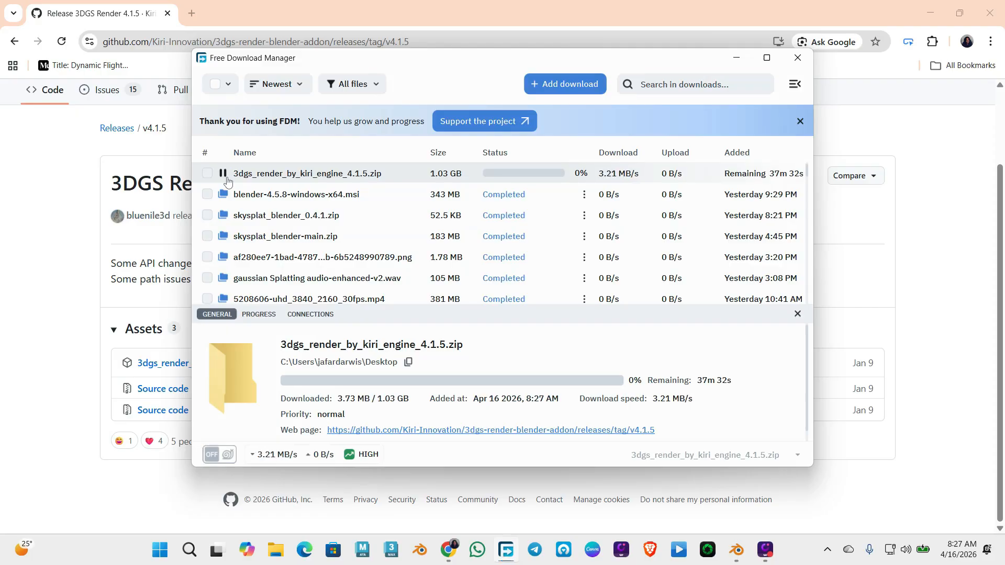
Switch back to Blender, minimise the download manager, and show the 3DGS Render add-on's settings
{"action": "left_click", "coordinate": [574, 4]}
{"action": "left_click_drag", "start_coordinate": [706, 18], "coordinate": [471, 166]}
{"action": "left_click", "coordinate": [501, 169]}
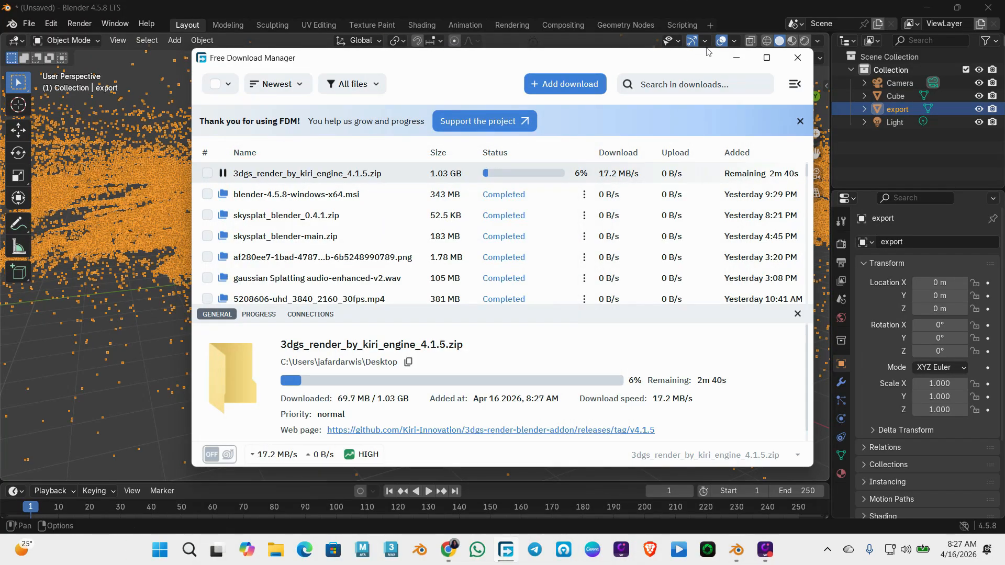
{"action": "left_click", "coordinate": [737, 57]}
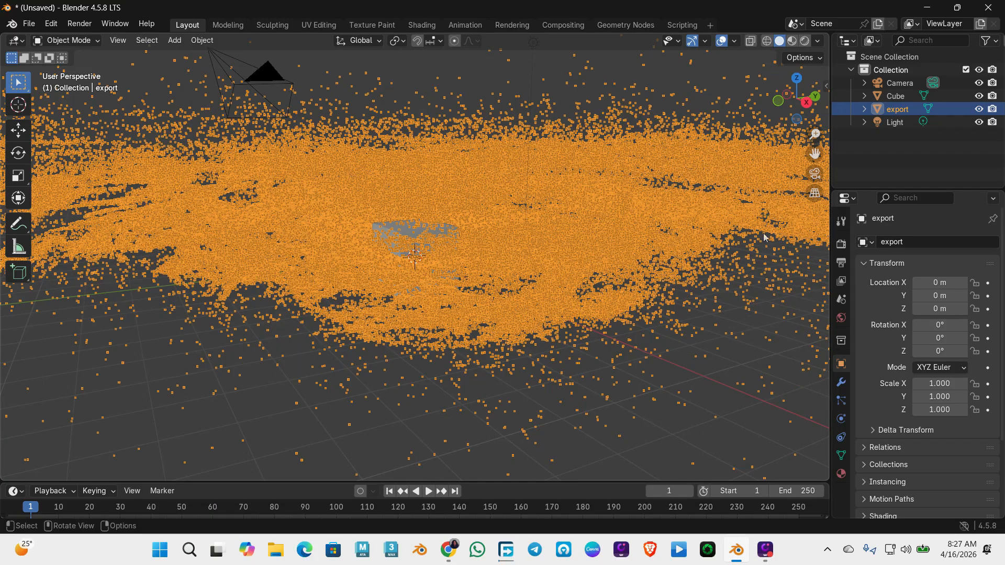
{"action": "left_click", "coordinate": [826, 87]}
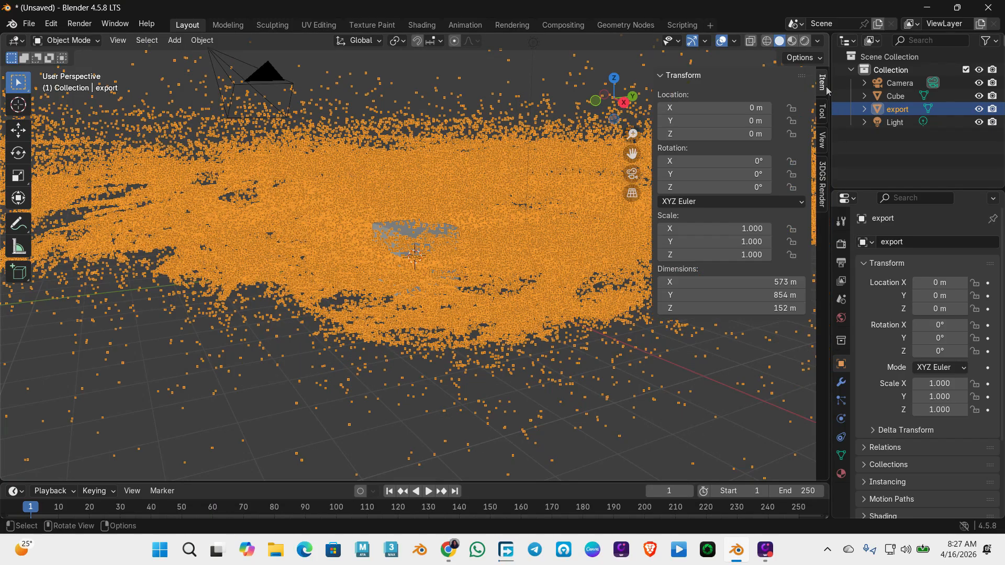
{"action": "left_click", "coordinate": [823, 173]}
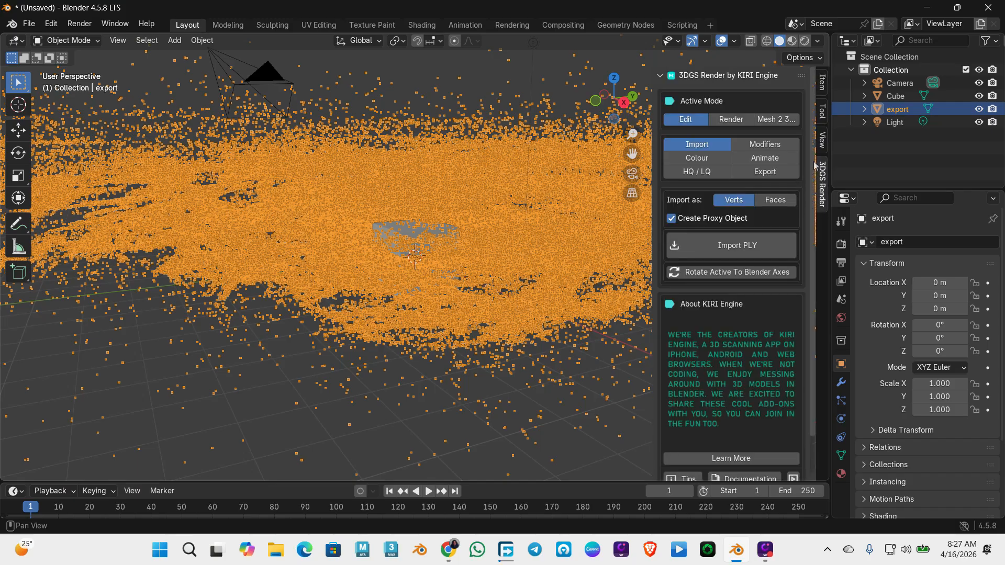
Start a new General file, discarding the unsaved scene
{"action": "left_click", "coordinate": [29, 25]}
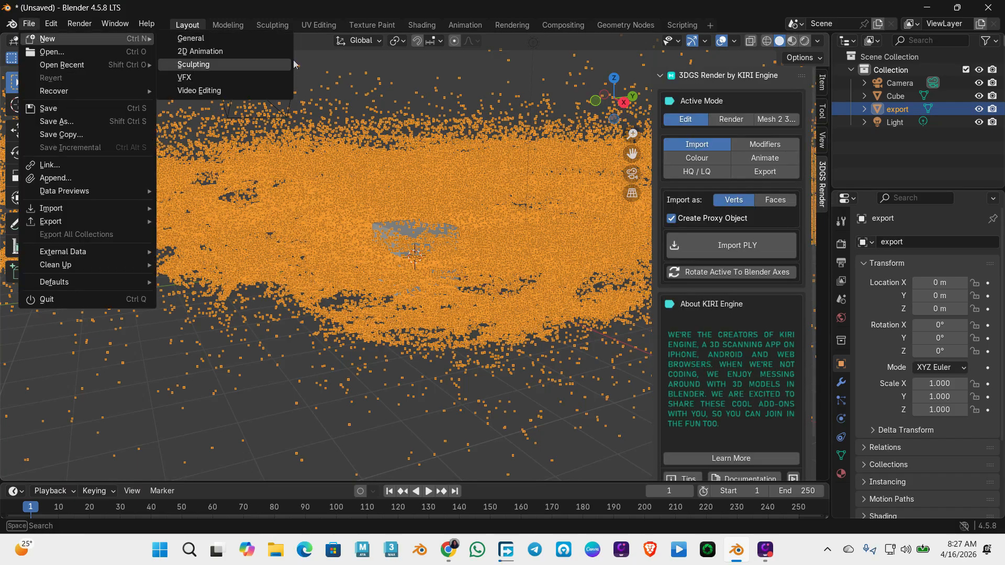
{"action": "left_click", "coordinate": [283, 40]}
{"action": "left_click", "coordinate": [539, 294]}
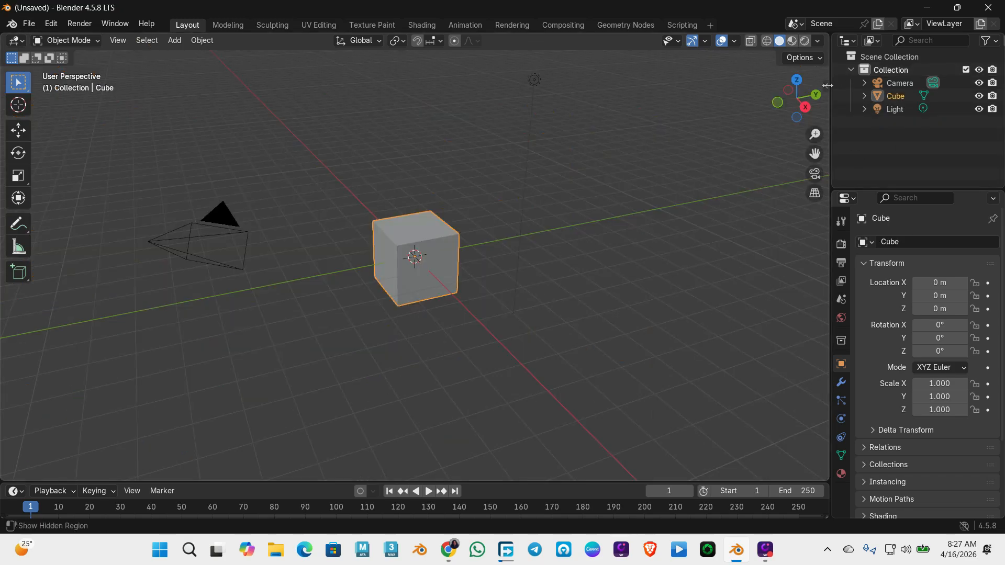
Import export.ply from the Desktop folder with the 3DGS Render add-on, as Verts with a proxy object
{"action": "left_click", "coordinate": [826, 85]}
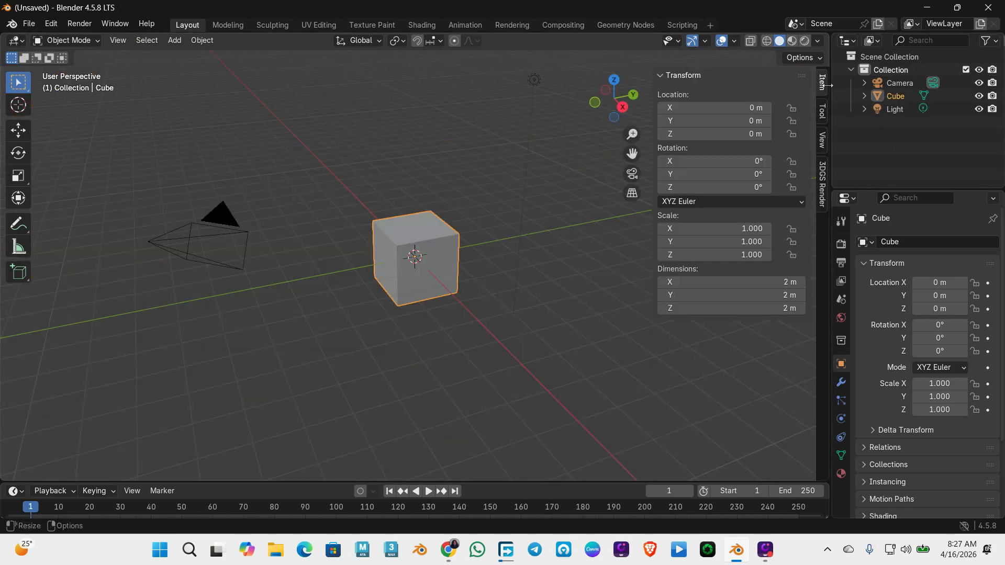
{"action": "left_click", "coordinate": [823, 183]}
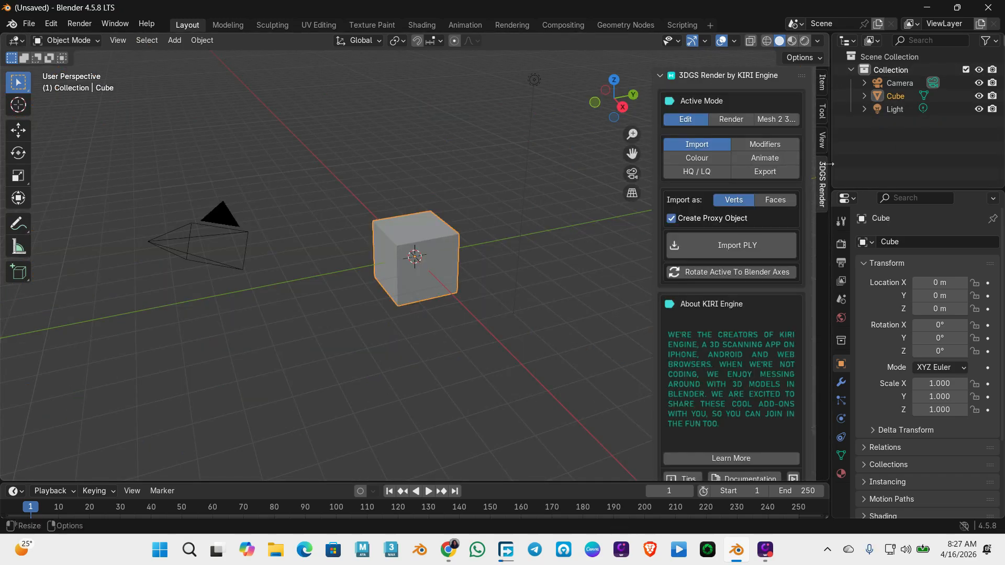
{"action": "left_click", "coordinate": [721, 247]}
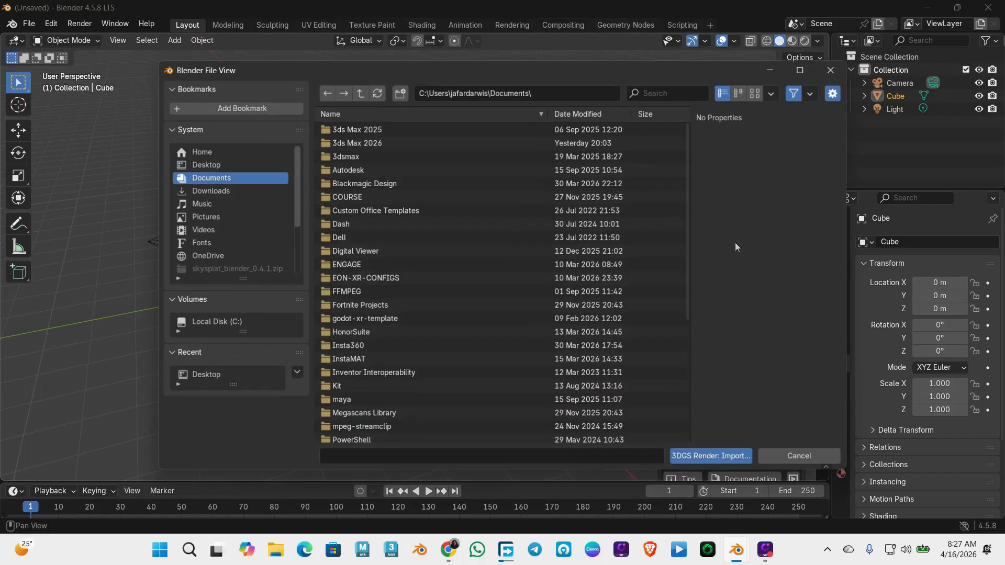
{"action": "left_click", "coordinate": [199, 164]}
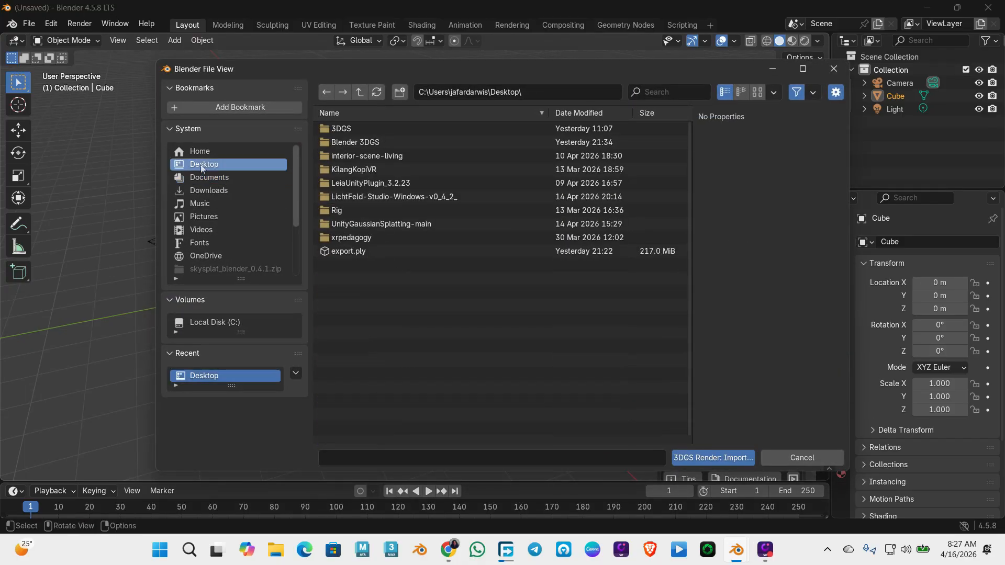
{"action": "left_click", "coordinate": [393, 257]}
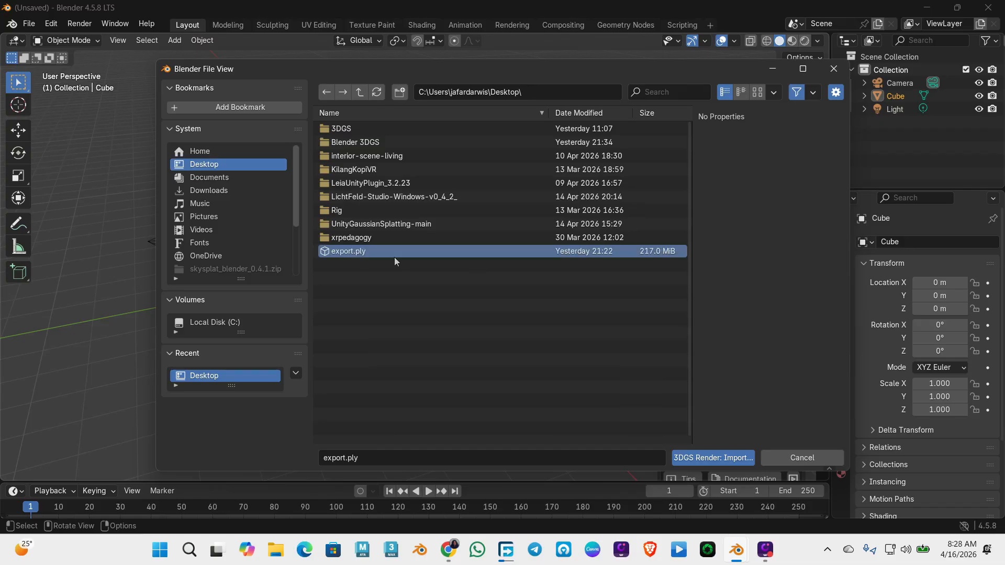
{"action": "left_click", "coordinate": [715, 459]}
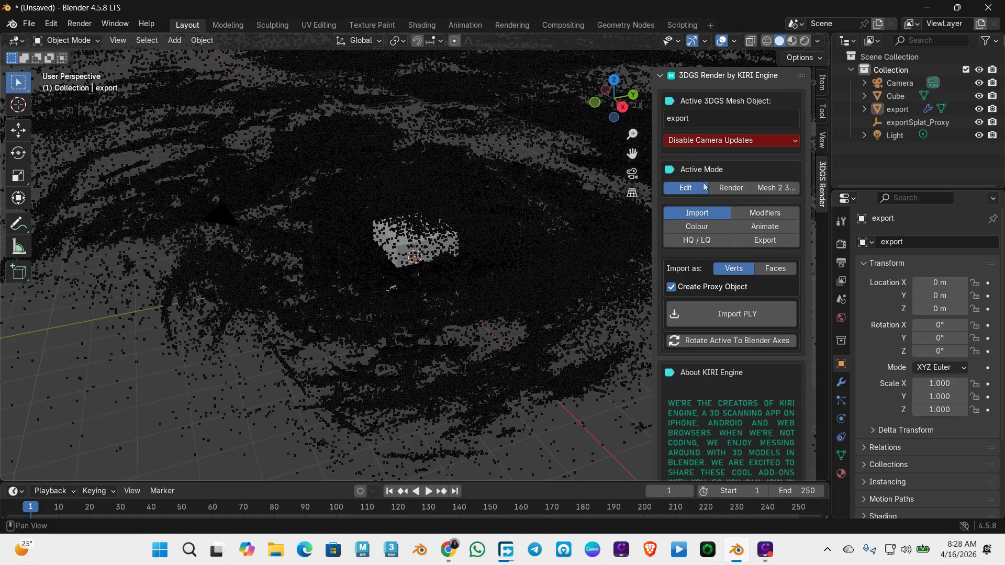
Switch the 3DGS Render add-on's active mode to Render for the imported splat
{"action": "left_click", "coordinate": [731, 189]}
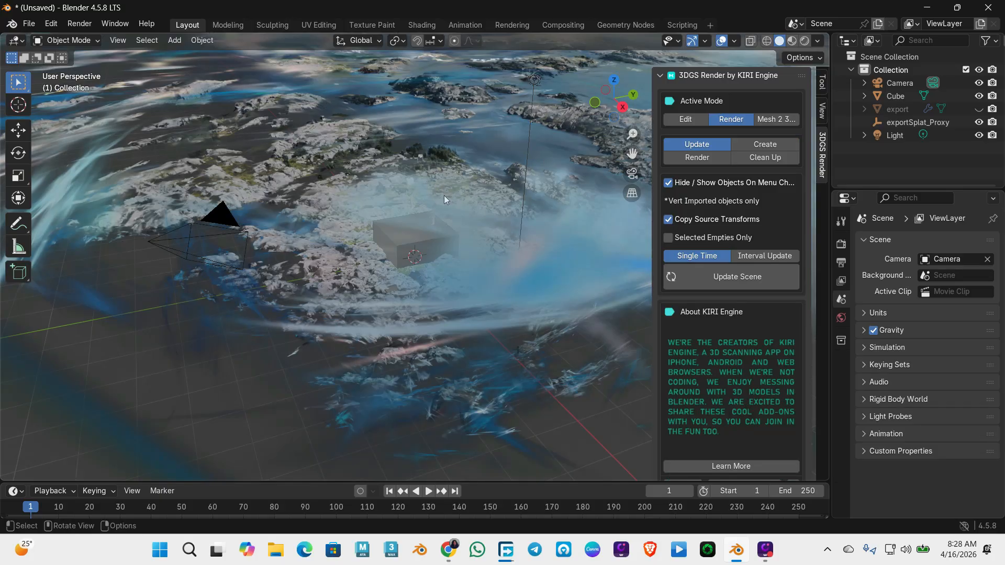
{"action": "scroll", "coordinate": [444, 198], "scroll_direction": "up", "scroll_amount": 3}
{"action": "right_click", "coordinate": [450, 215]}
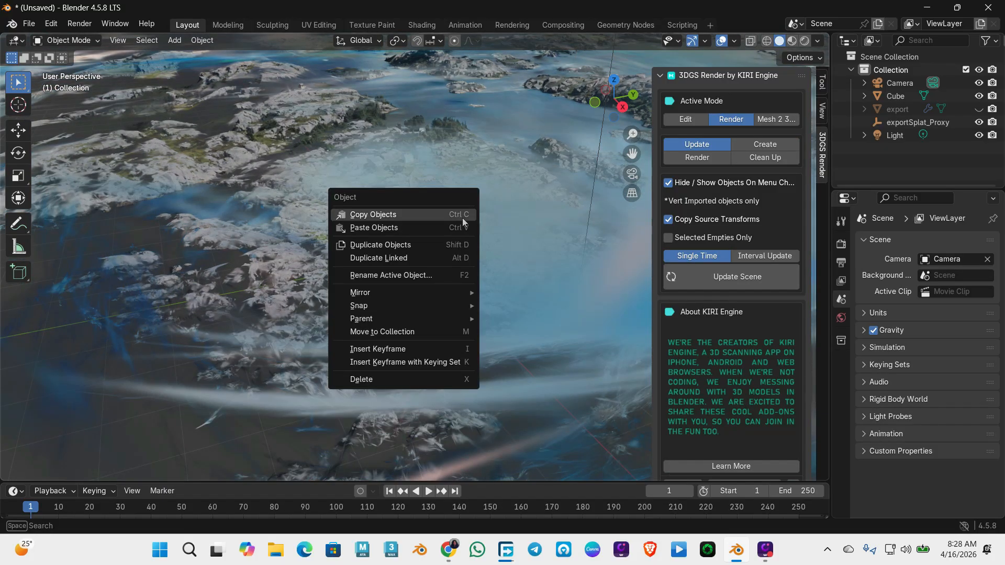
{"action": "left_click", "coordinate": [488, 220]}
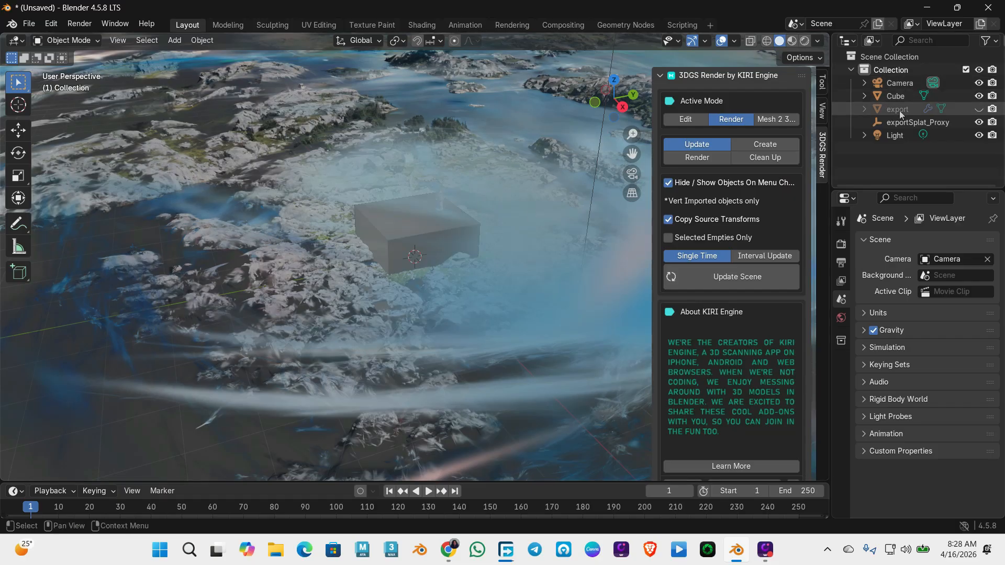
Delete the default Cube from the scene
{"action": "left_click", "coordinate": [893, 96]}
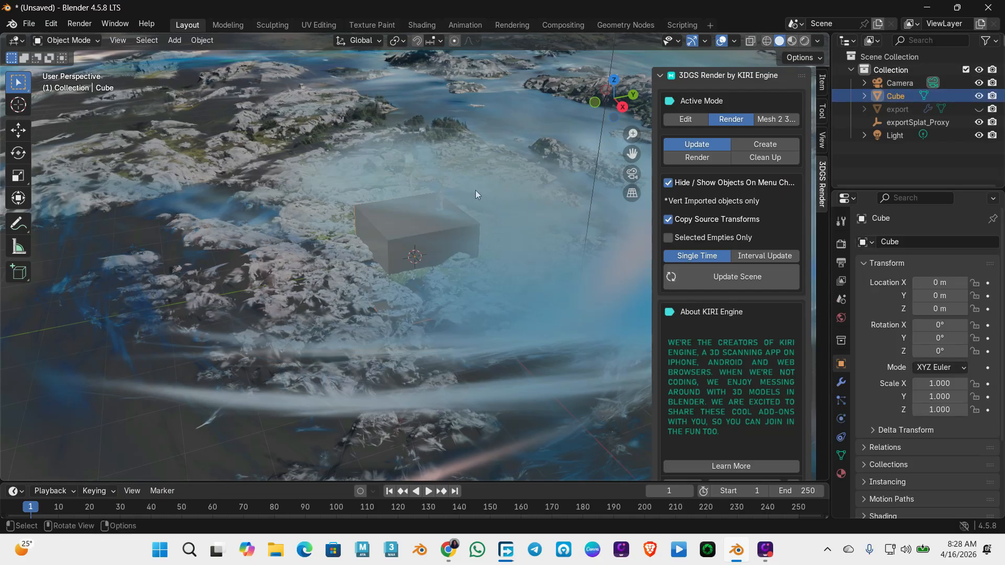
{"action": "key", "text": "x"}
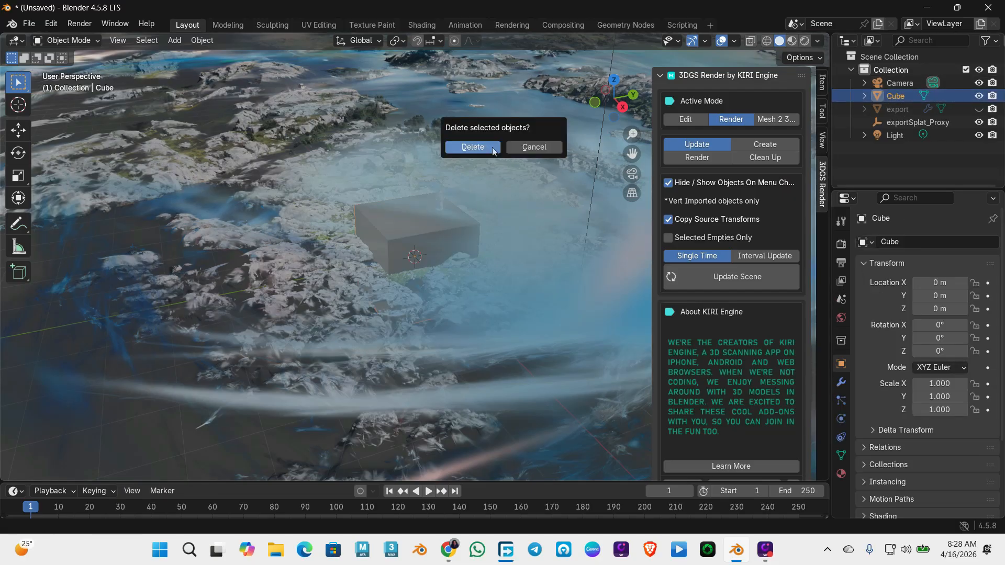
{"action": "left_click", "coordinate": [492, 146]}
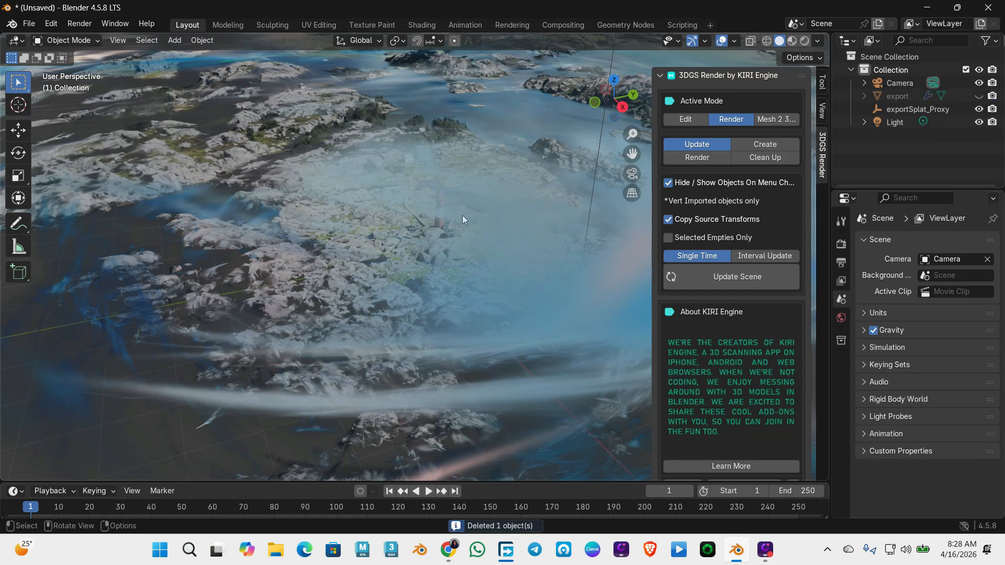
Examine the Gaussian splat scene up close, framing the lighthouse and the houses beside it
{"action": "right_click", "coordinate": [477, 284]}
{"action": "middle_click_drag", "start_coordinate": [502, 237], "coordinate": [533, 180]}
{"action": "scroll", "coordinate": [486, 174], "scroll_direction": "up", "scroll_amount": 5}
{"action": "right_click", "coordinate": [520, 138]}
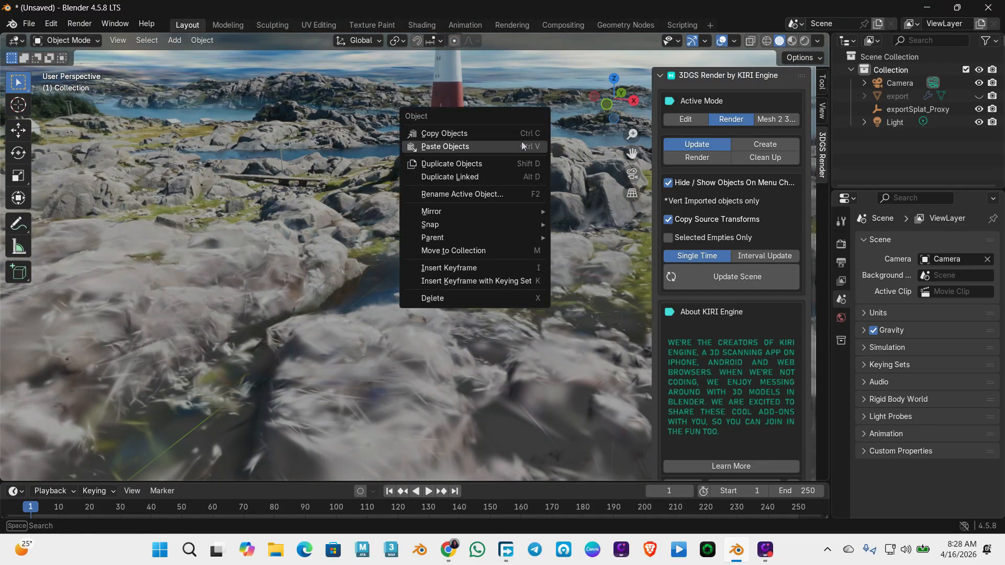
{"action": "left_click", "coordinate": [557, 117]}
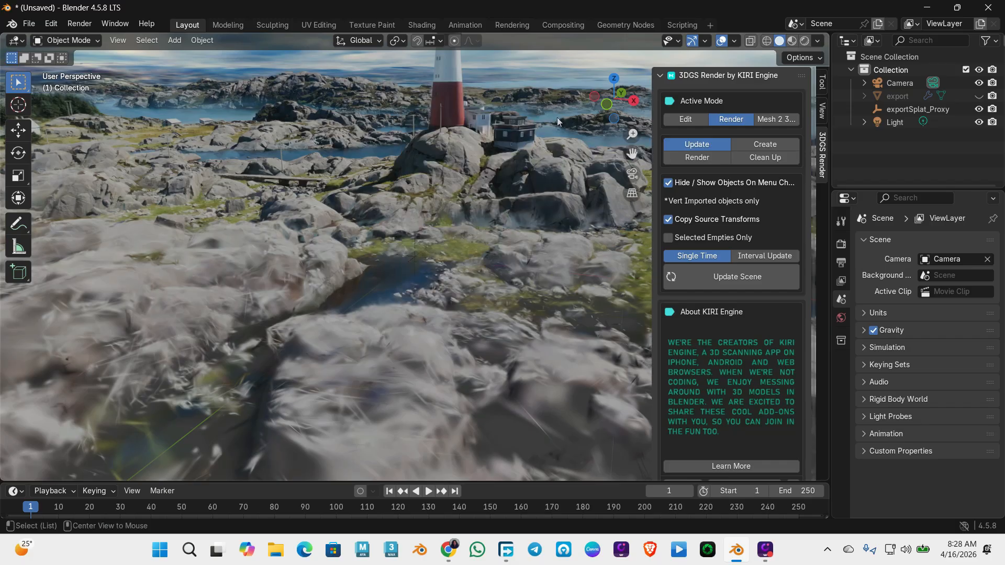
{"action": "middle_click", "coordinate": [548, 162], "text": "alt"}
{"action": "middle_click_drag", "start_coordinate": [549, 161], "coordinate": [393, 277]}
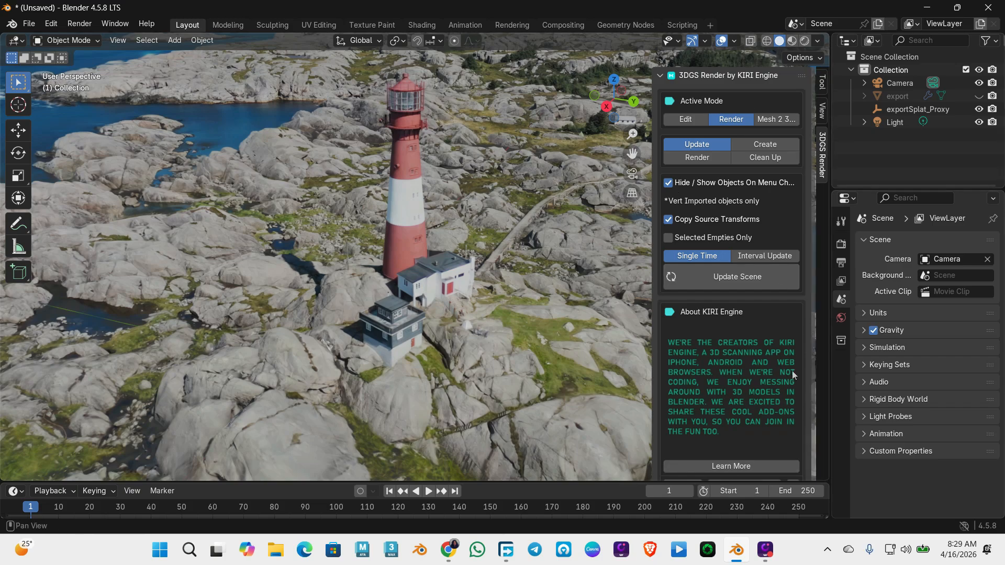
Enable Render Animation in the 3DGS Render add-on's render output settings
{"action": "left_click", "coordinate": [702, 158]}
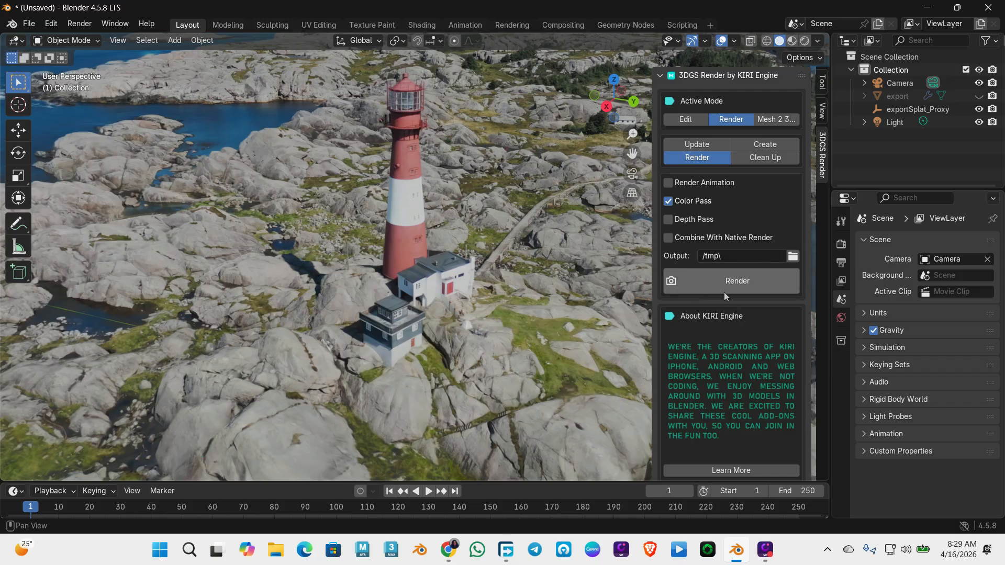
{"action": "left_click", "coordinate": [669, 183]}
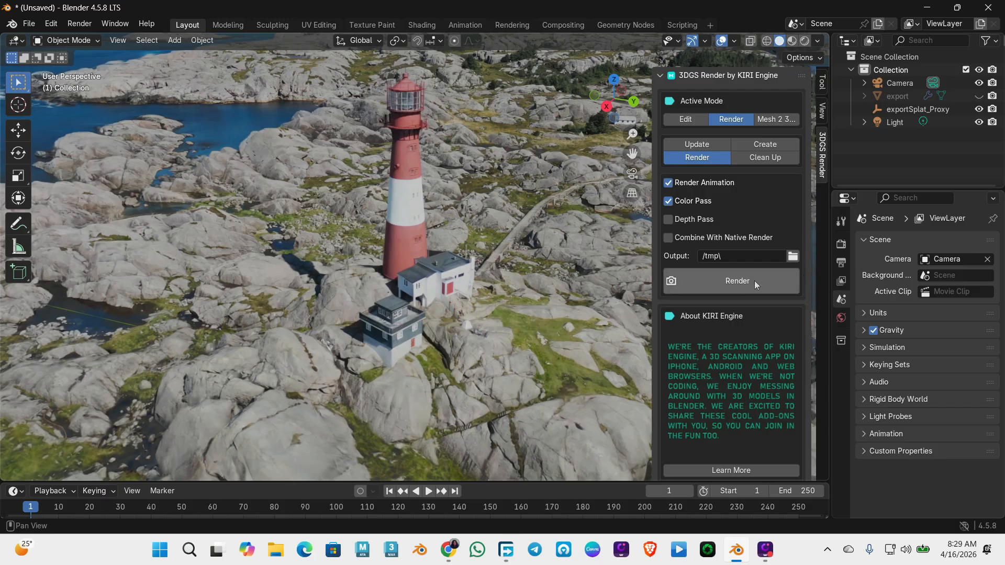